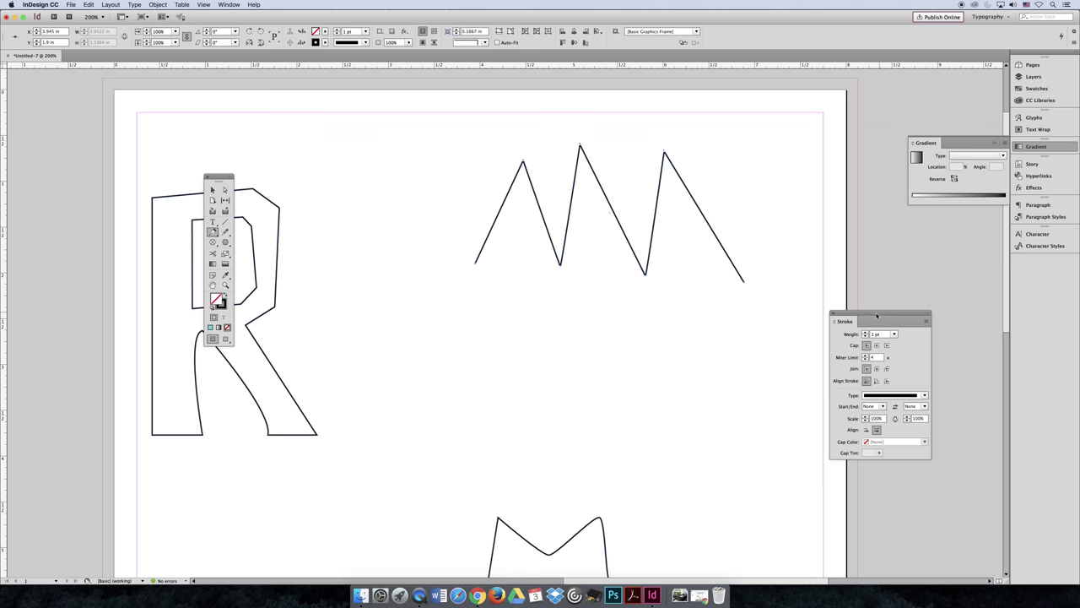
- Move the Stroke panel closer to the zigzag path and set the path's stroke weight to 6 pt
{"action": "mouse_move", "coordinate": [862, 312]}
{"action": "left_mouse_down"}
{"action": "mouse_move", "coordinate": [815, 230]}
{"action": "mouse_move", "coordinate": [825, 241]}
{"action": "left_mouse_up"}
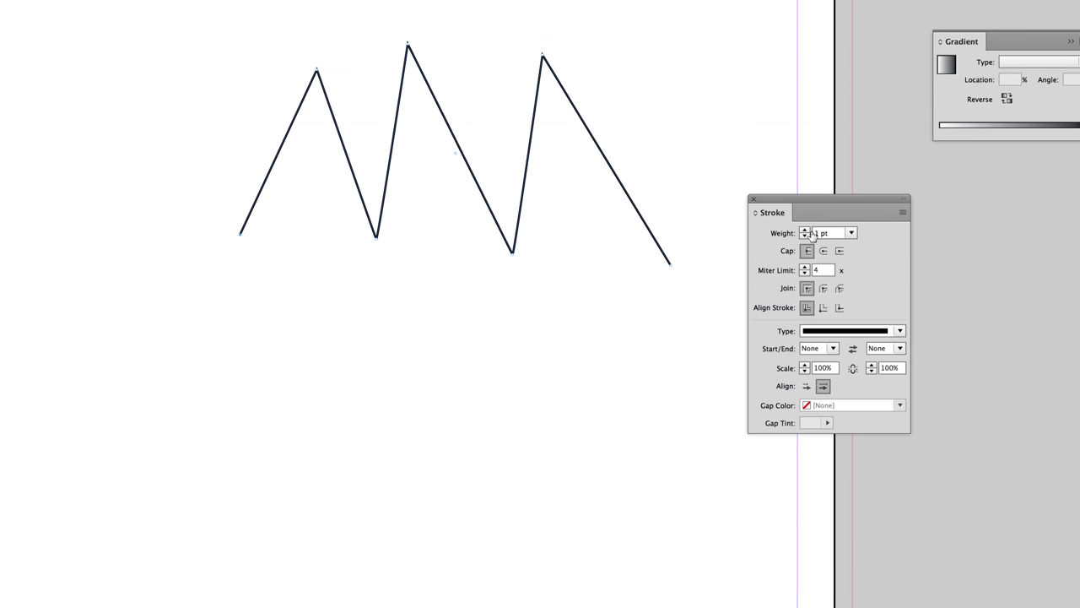
{"action": "left_click", "coordinate": [828, 260]}
{"action": "left_click", "coordinate": [805, 229]}
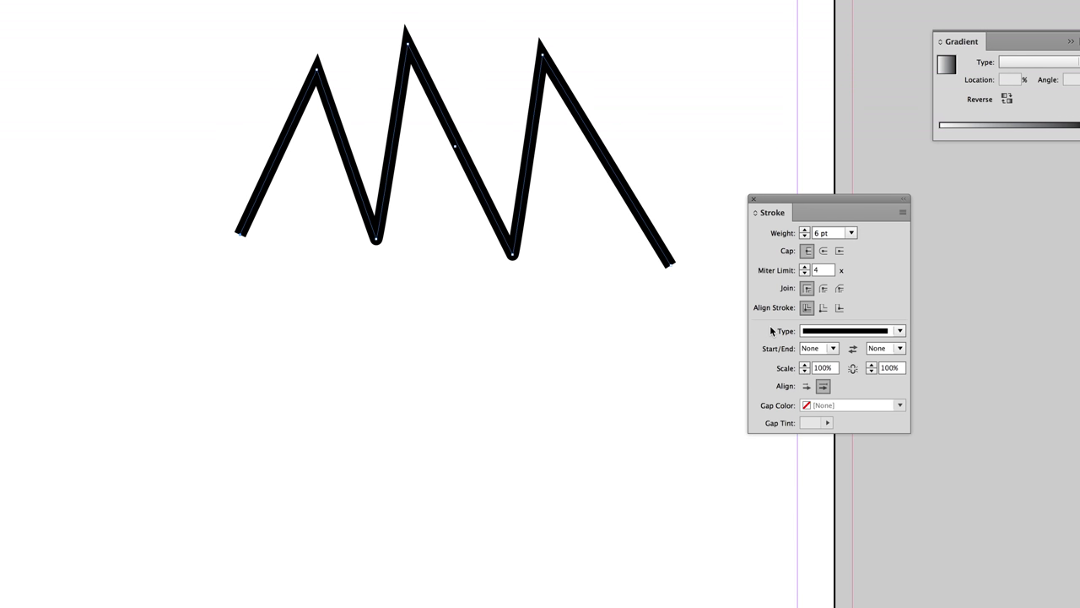
- Try the Simple end arrowhead on the zigzag path, and settle on SimpleWide
{"action": "left_click", "coordinate": [900, 349]}
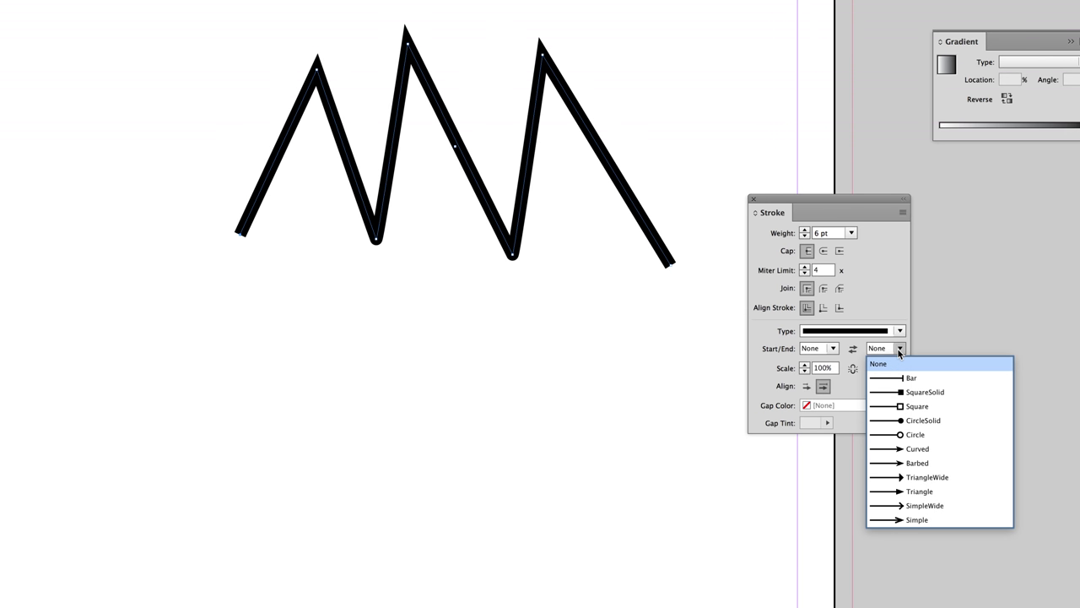
{"action": "left_click", "coordinate": [917, 520]}
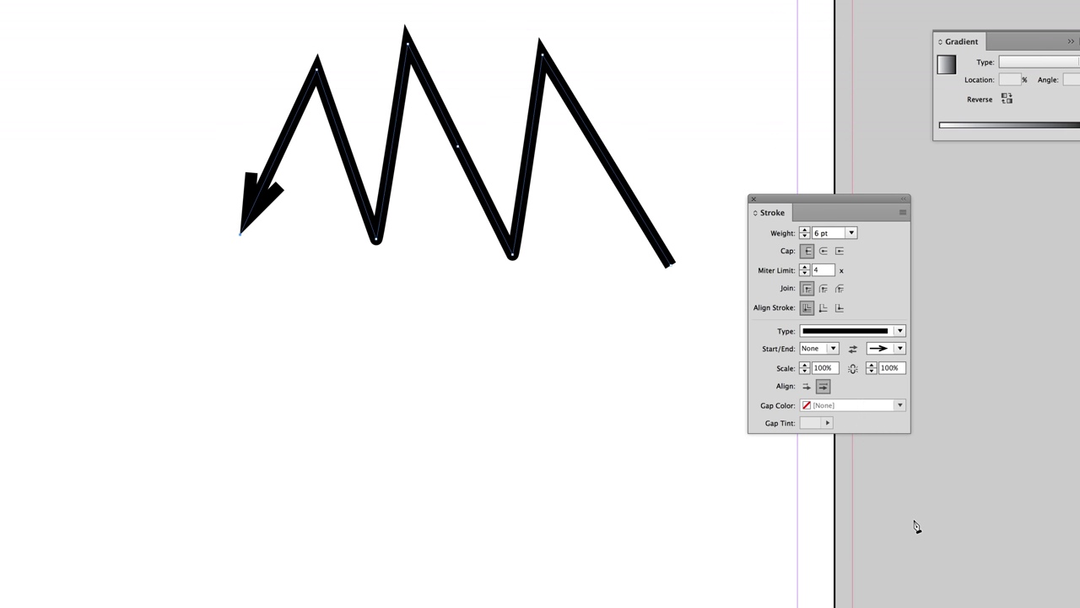
{"action": "left_click", "coordinate": [901, 331]}
{"action": "left_click", "coordinate": [901, 331]}
{"action": "left_click", "coordinate": [900, 349]}
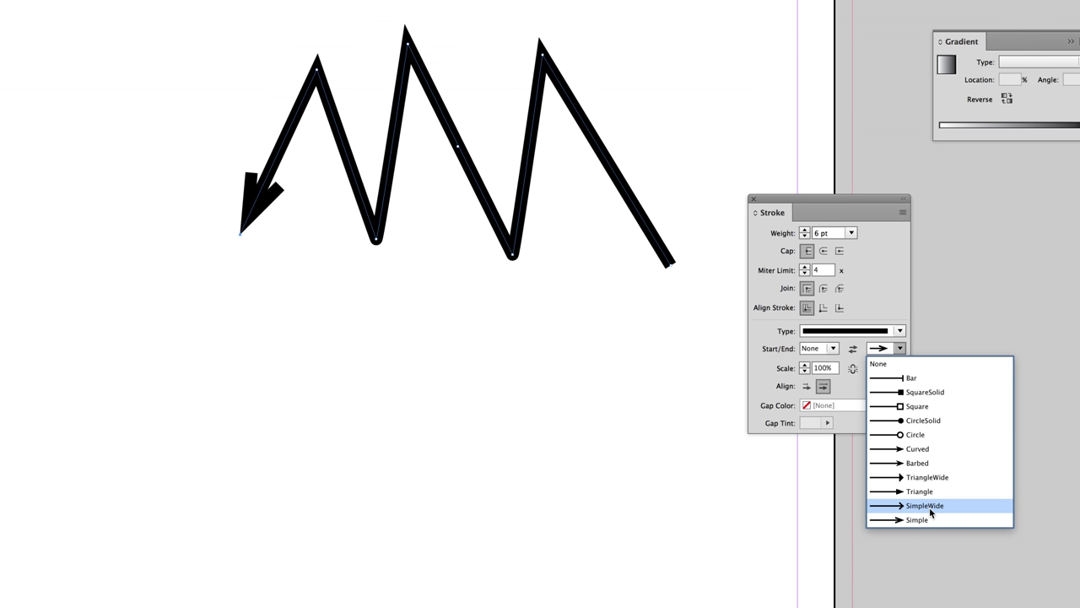
{"action": "left_click", "coordinate": [930, 510]}
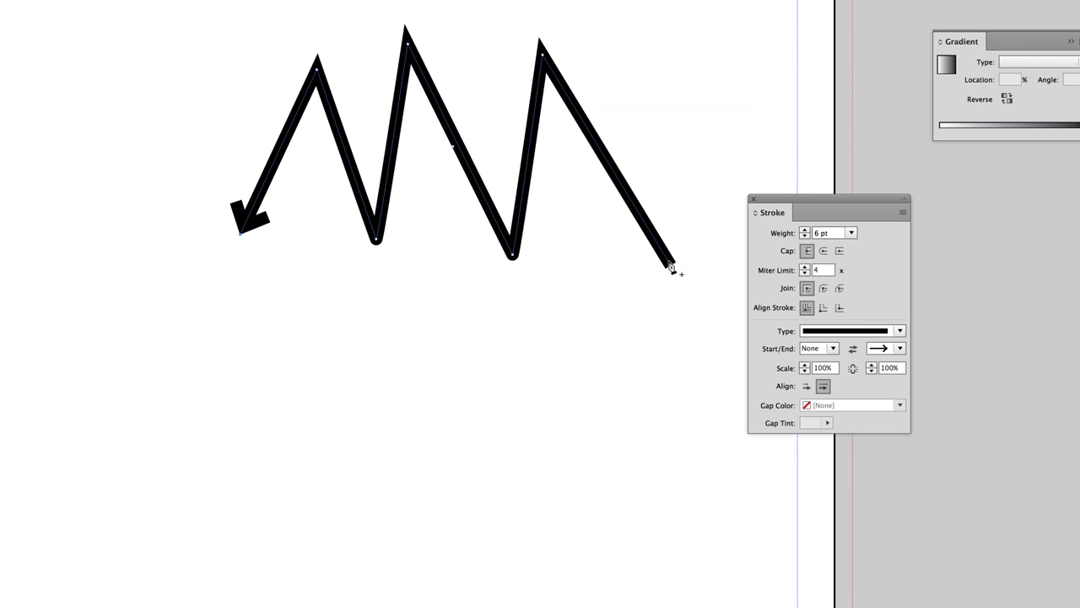
- Try a SimpleWide start arrowhead with the end arrowhead set to None on the zigzag, and undo both changes
{"action": "left_click", "coordinate": [833, 349]}
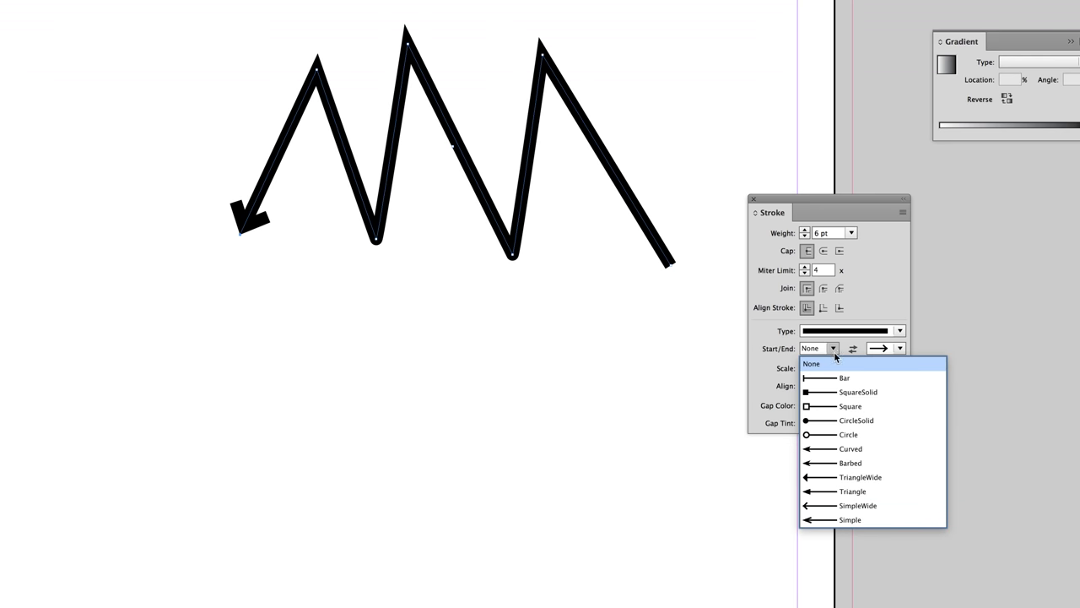
{"action": "left_click", "coordinate": [845, 507]}
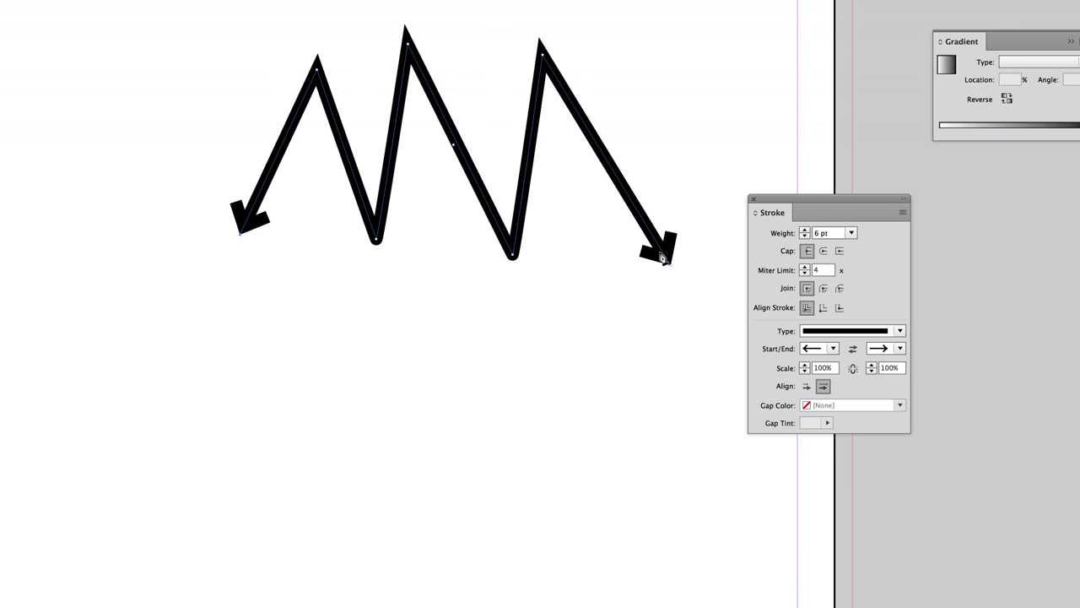
{"action": "left_click", "coordinate": [900, 349]}
{"action": "left_click", "coordinate": [898, 364]}
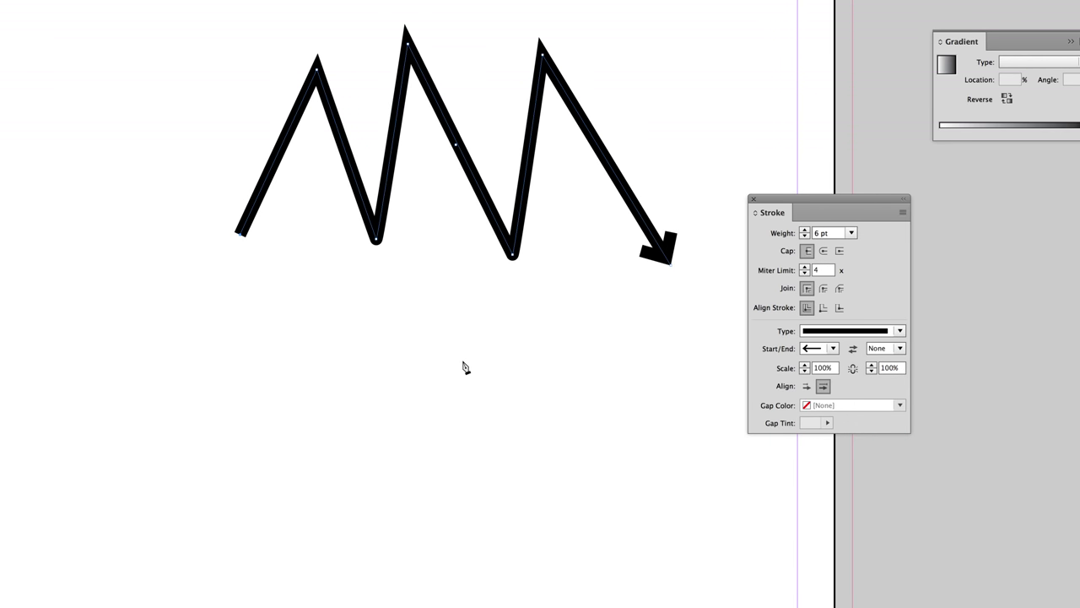
{"action": "key", "text": "super+z"}
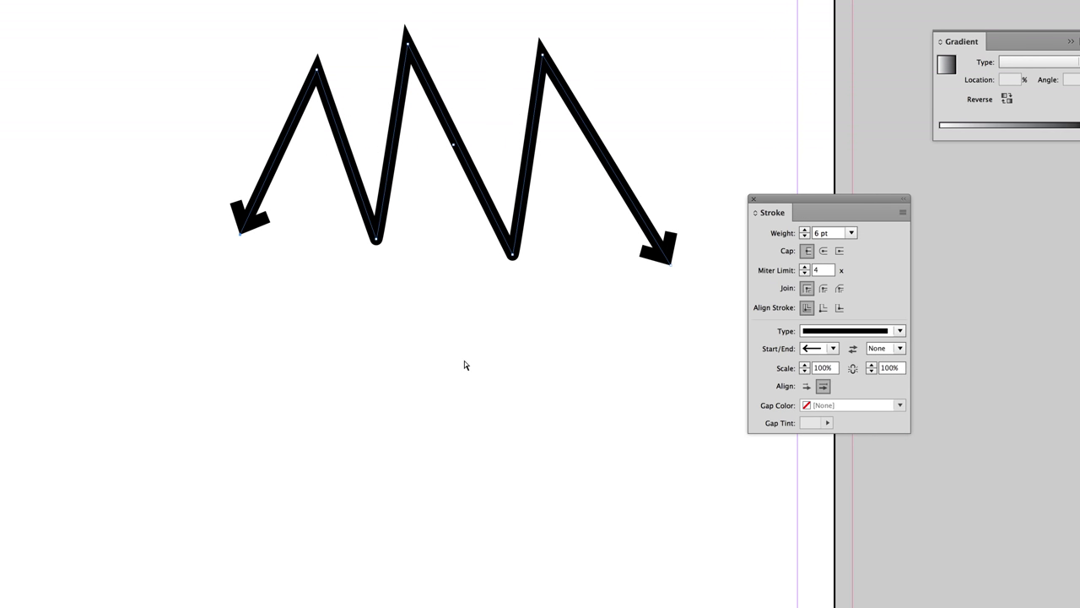
{"action": "key", "text": "super+z"}
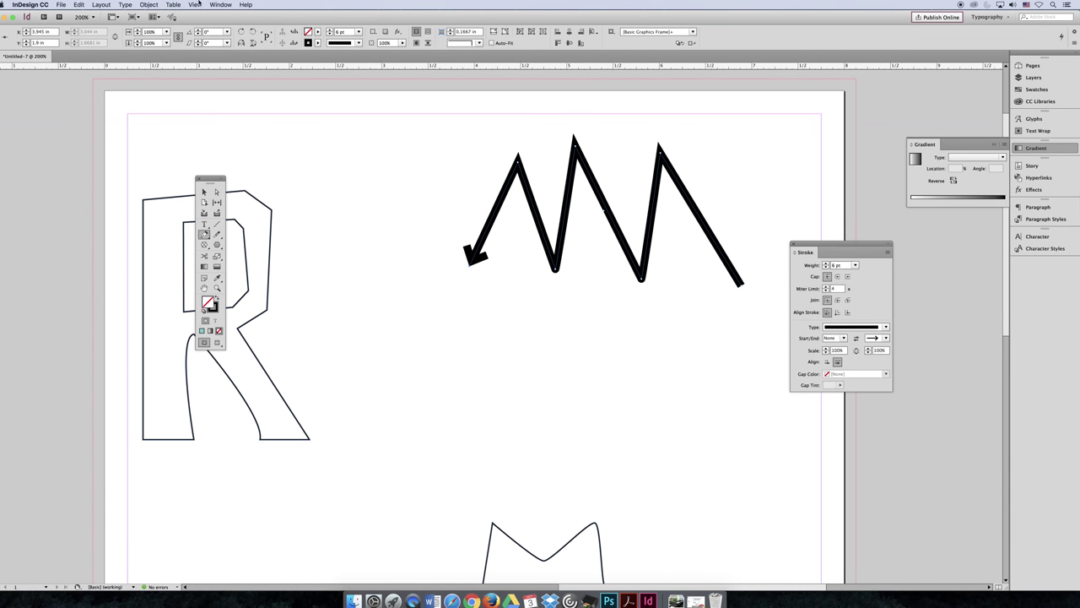
- Reverse the direction of the zigzag path so its arrowhead moves to the opposite end
{"action": "left_click", "coordinate": [149, 5]}
{"action": "mouse_move", "coordinate": [204, 256]}
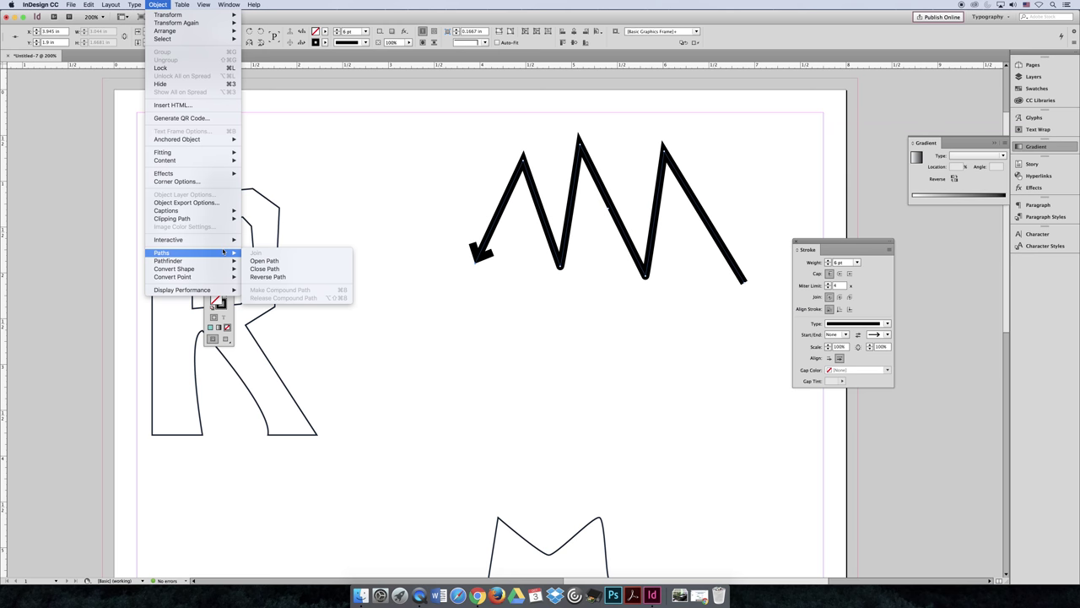
{"action": "left_click", "coordinate": [287, 277]}
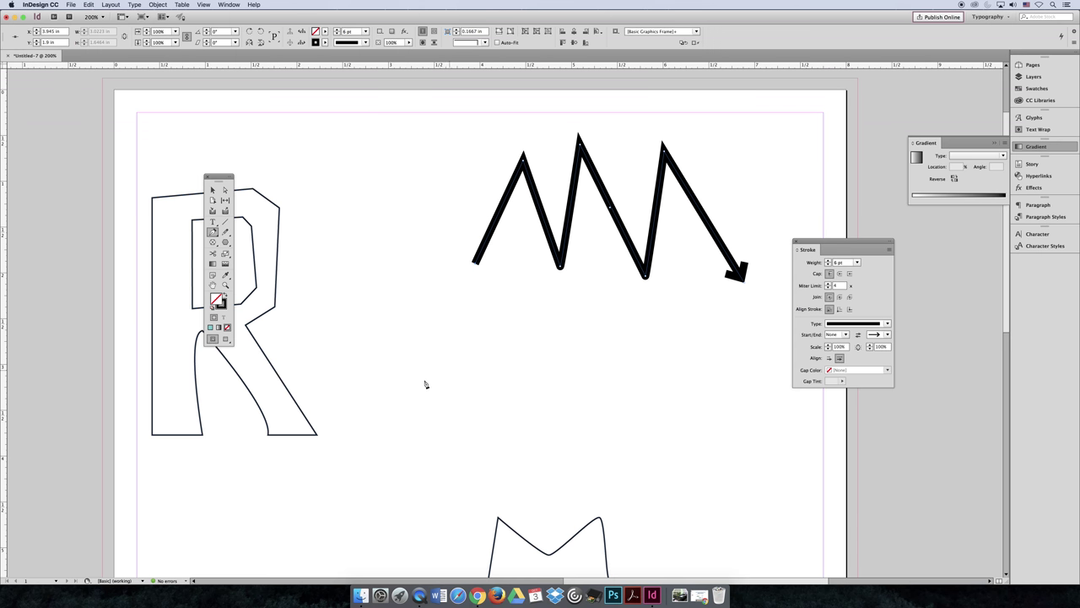
- Try a light green fill on the zigzag path, and undo both the fill and the path reversal
{"action": "double_click", "coordinate": [216, 299]}
{"action": "left_click", "coordinate": [388, 266]}
{"action": "left_click", "coordinate": [523, 238]}
{"action": "left_click", "coordinate": [212, 190]}
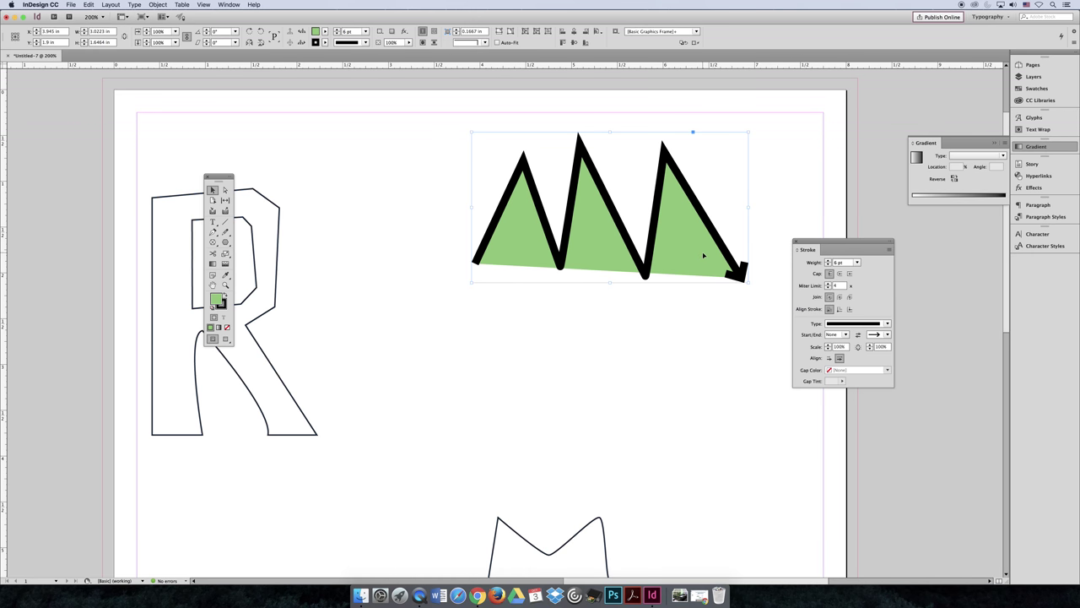
{"action": "key", "text": "super+z"}
{"action": "key", "text": "super+z"}
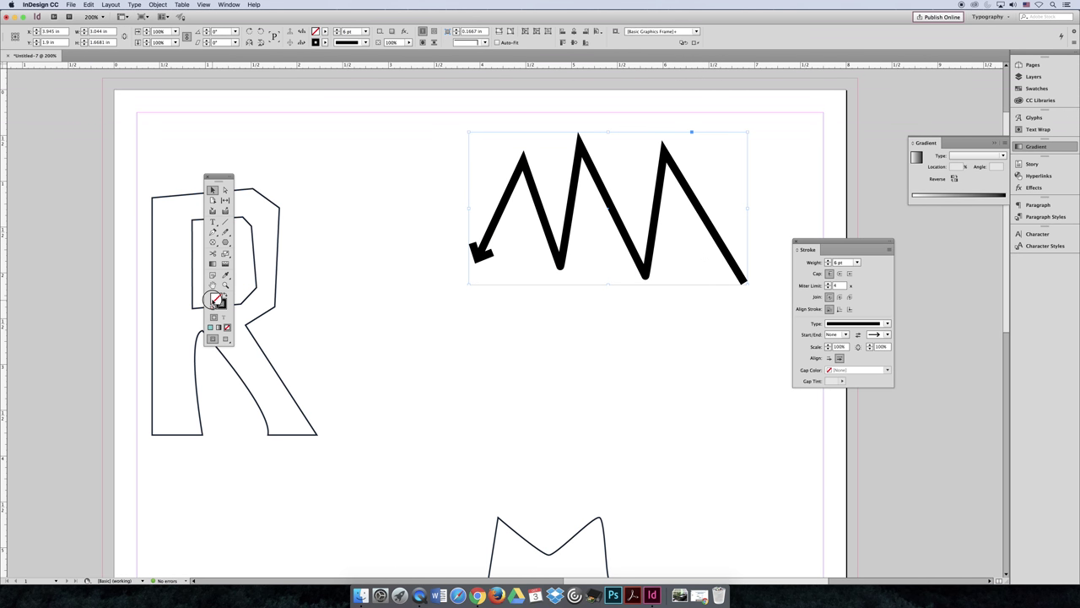
- Fill the zigzag path with light teal and move the Stroke panel away from the artwork
{"action": "double_click", "coordinate": [215, 299]}
{"action": "left_click", "coordinate": [516, 243]}
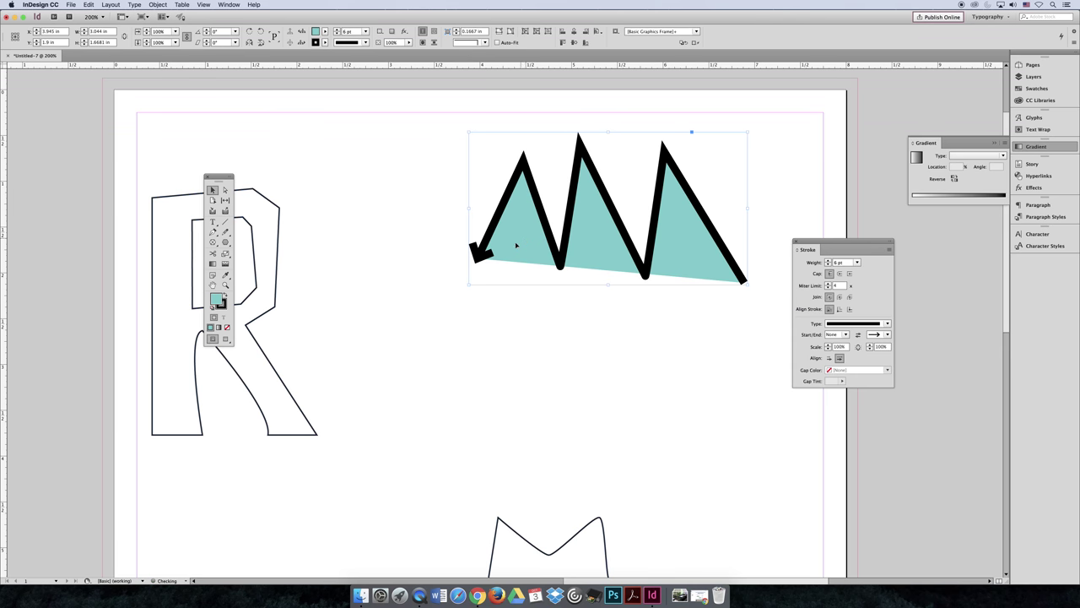
{"action": "left_click_drag", "start_coordinate": [846, 243], "coordinate": [919, 254]}
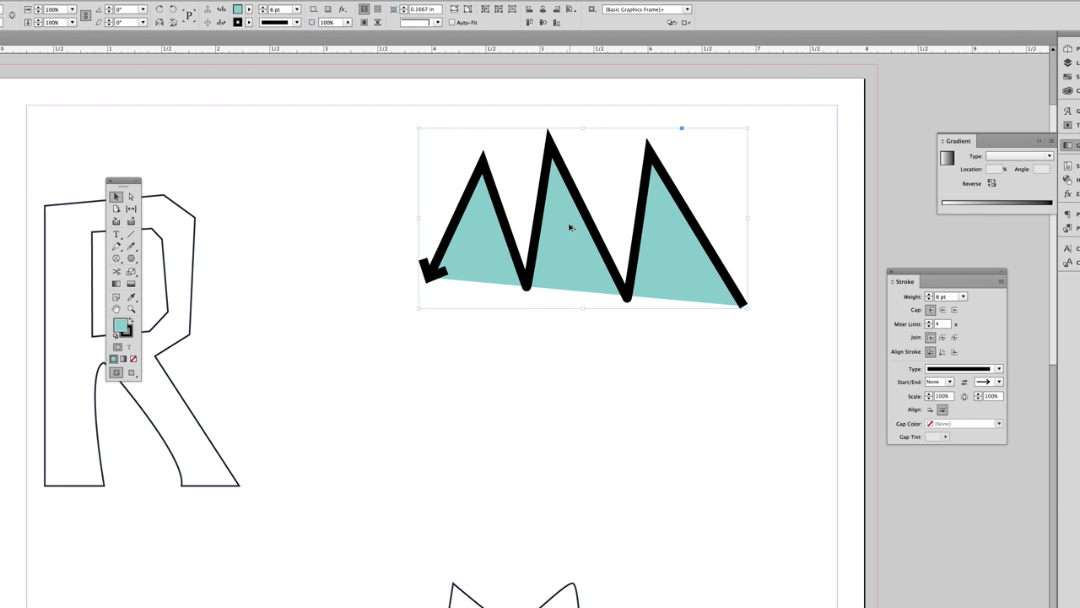
- Duplicate the teal zigzag directly below the original, flip the copy horizontally and deselect it
{"action": "left_click_drag", "start_coordinate": [557, 205], "coordinate": [561, 412]}
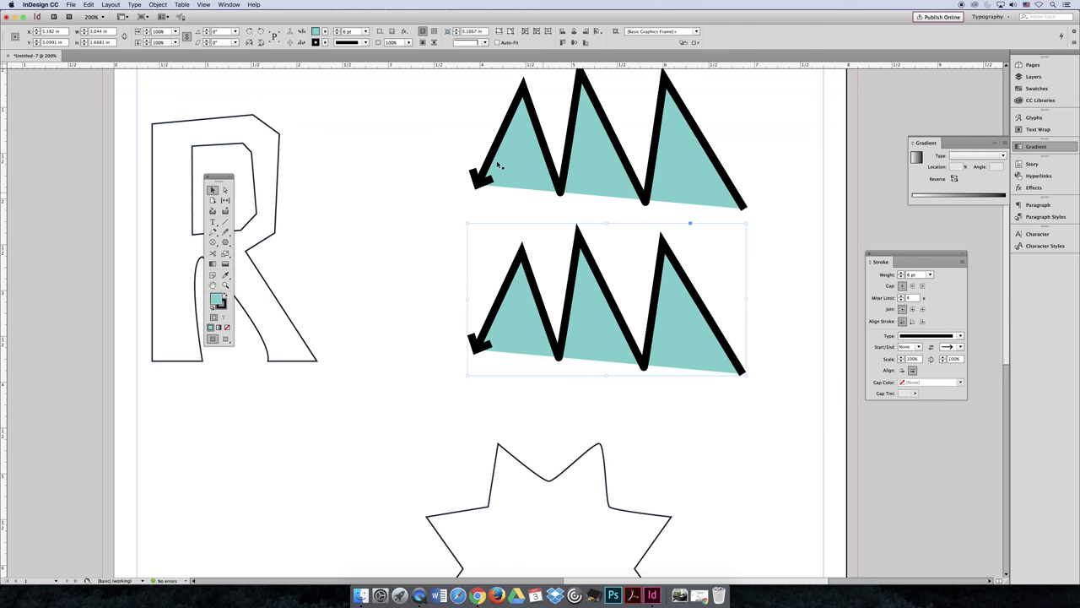
{"action": "left_click", "coordinate": [249, 42]}
{"action": "left_click", "coordinate": [410, 275]}
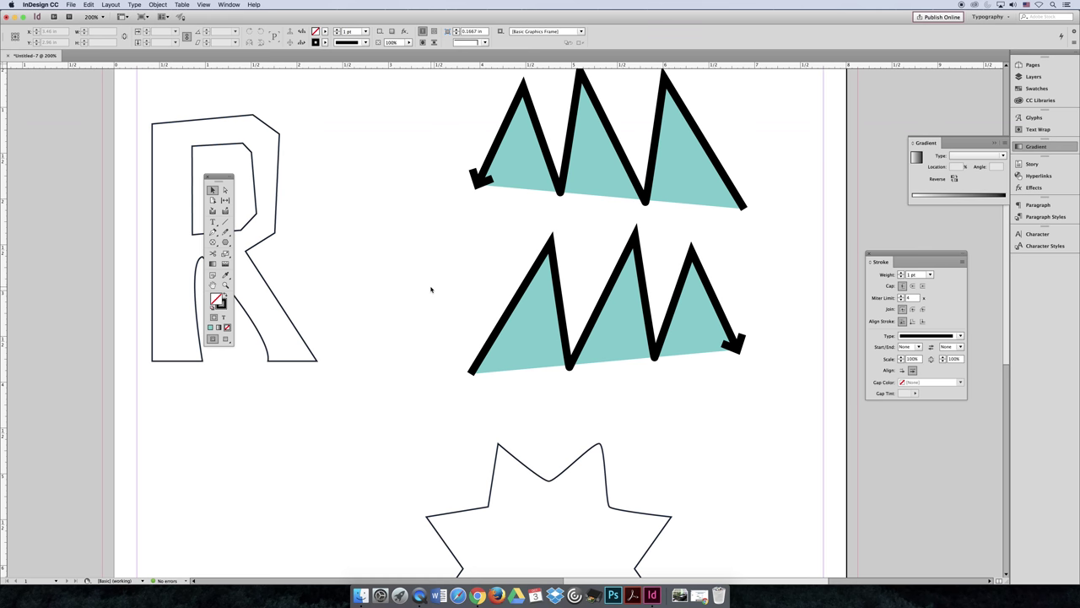
- Select both teal zigzags and delete them from the page
{"action": "scroll", "coordinate": [532, 304], "scroll_direction": "down", "scroll_amount": 1}
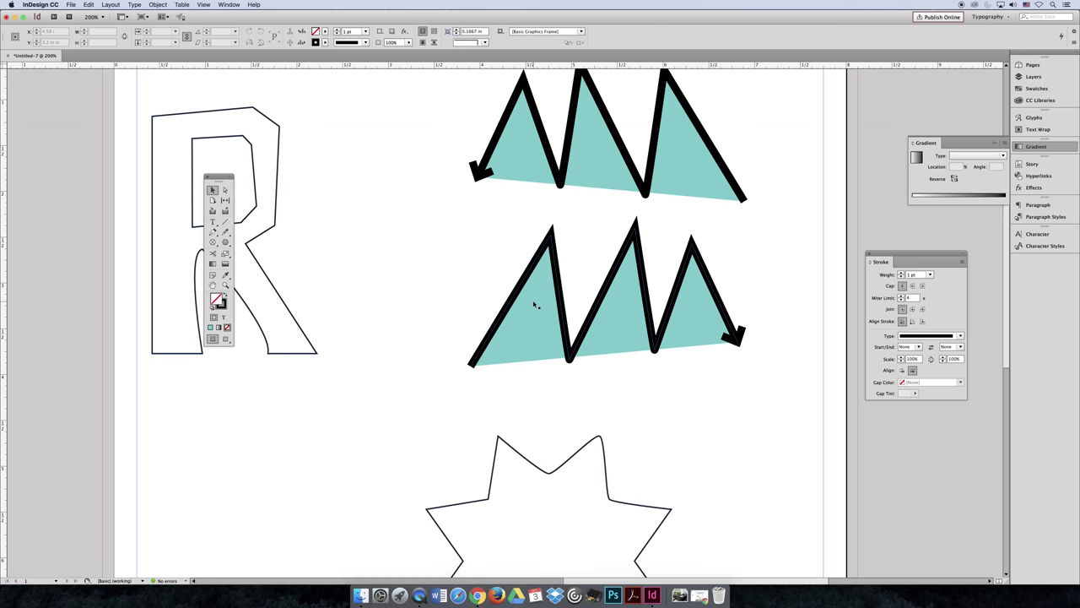
{"action": "scroll", "coordinate": [507, 295], "scroll_direction": "up", "scroll_amount": 5}
{"action": "scroll", "coordinate": [507, 296], "scroll_direction": "right", "scroll_amount": 5}
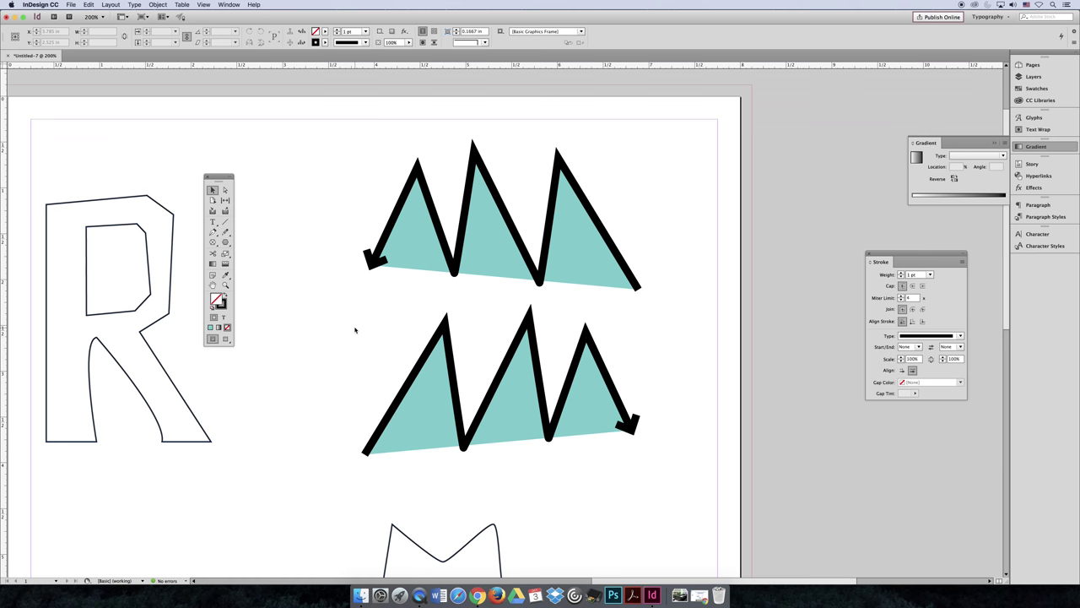
{"action": "left_click_drag", "start_coordinate": [656, 441], "coordinate": [390, 177]}
{"action": "key", "text": "Delete"}
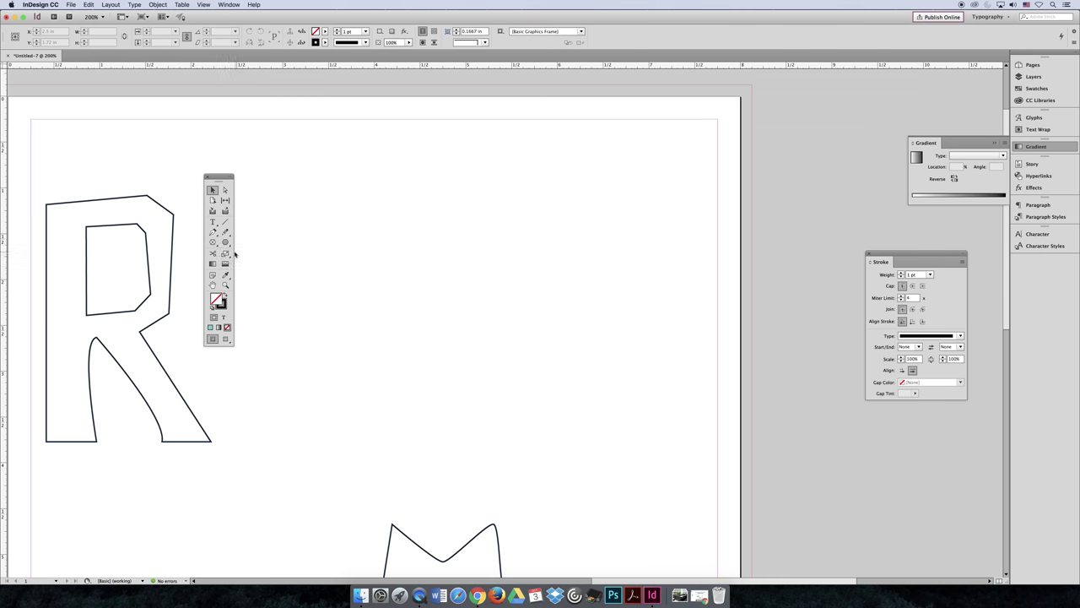
- Draw a circle about 3.09 in across beside the letter R and fill it with light green
{"action": "left_click_drag", "start_coordinate": [225, 243], "coordinate": [250, 253]}
{"action": "left_click_drag", "start_coordinate": [328, 145], "coordinate": [610, 429]}
{"action": "double_click", "coordinate": [218, 305]}
{"action": "left_click", "coordinate": [408, 260]}
{"action": "left_click", "coordinate": [515, 239]}
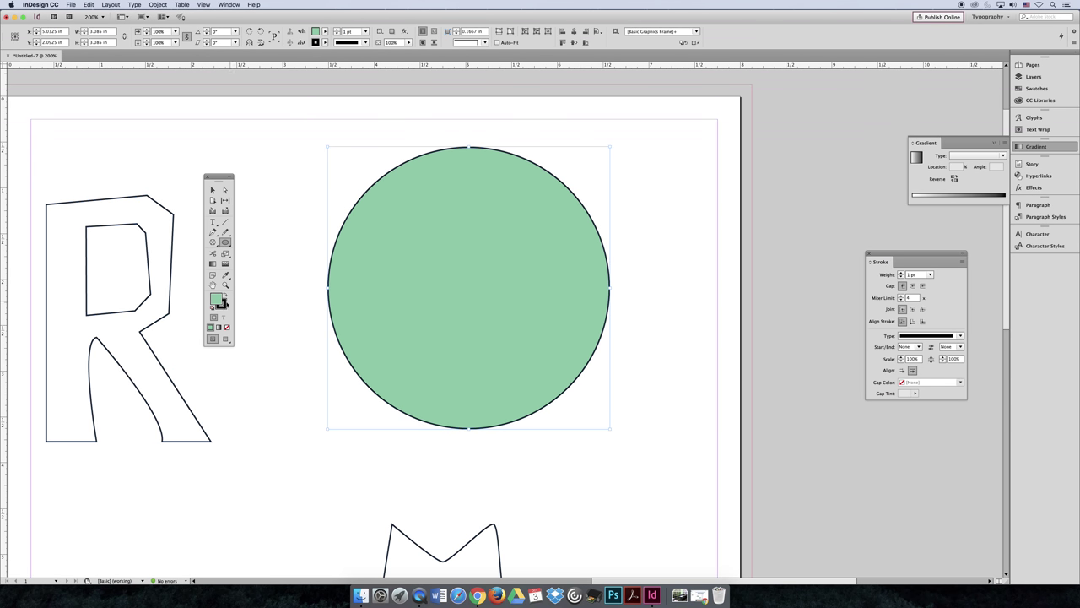
- Color the circle's stroke teal with RGB 0, 152, 155 and increase its stroke weight
{"action": "double_click", "coordinate": [221, 303]}
{"action": "left_click", "coordinate": [400, 294]}
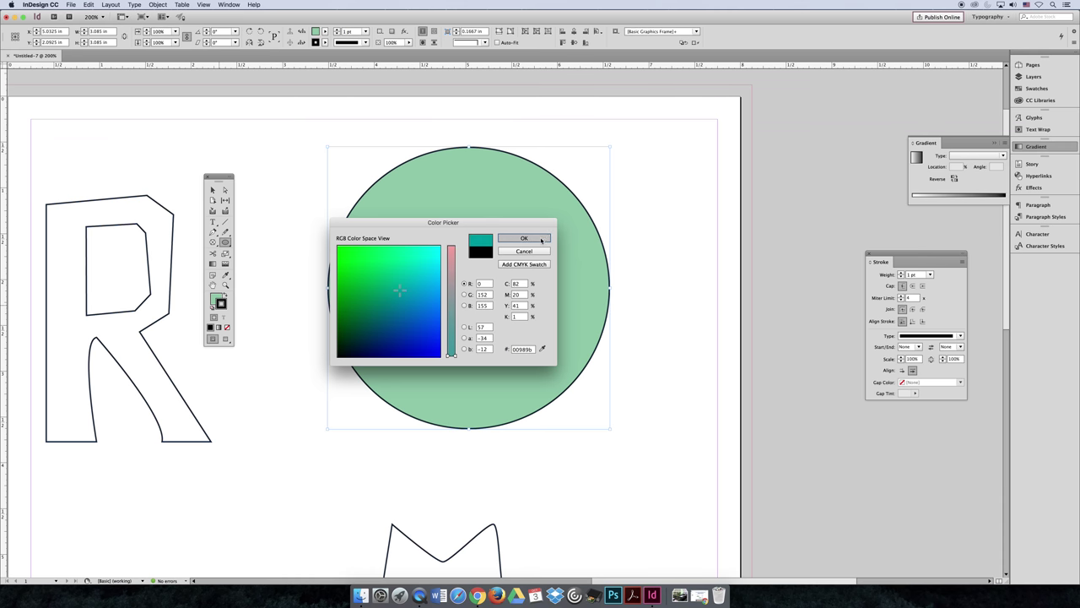
{"action": "left_click", "coordinate": [524, 238]}
{"action": "left_click", "coordinate": [901, 273]}
{"action": "left_click", "coordinate": [901, 273]}
{"action": "left_click", "coordinate": [902, 274]}
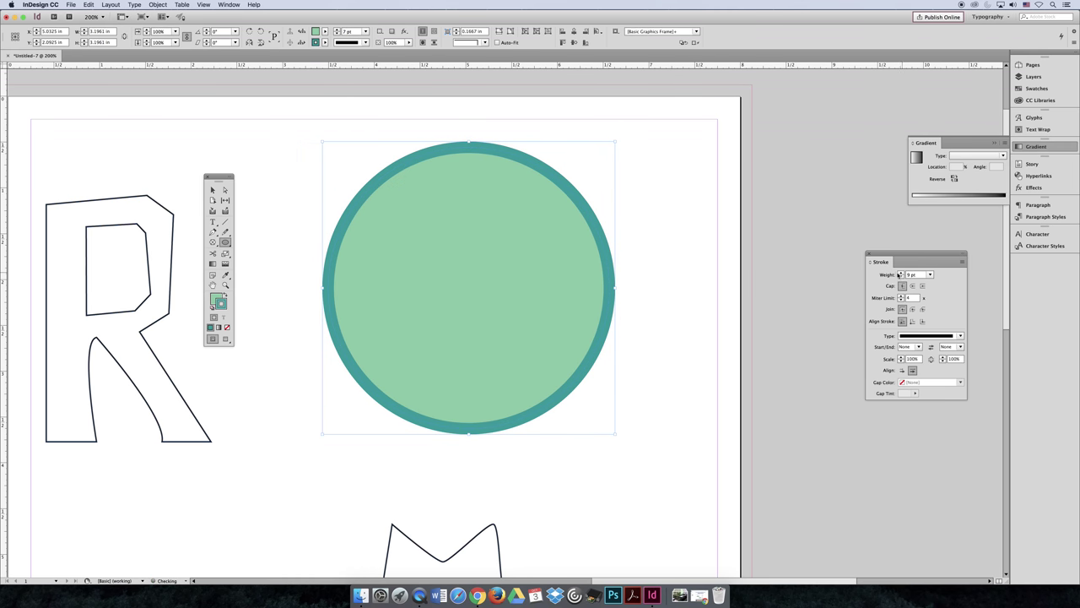
- Enter the text "YAY!" inside the green circle, keeping the document open
{"action": "left_click", "coordinate": [213, 221]}
{"action": "left_click", "coordinate": [454, 281]}
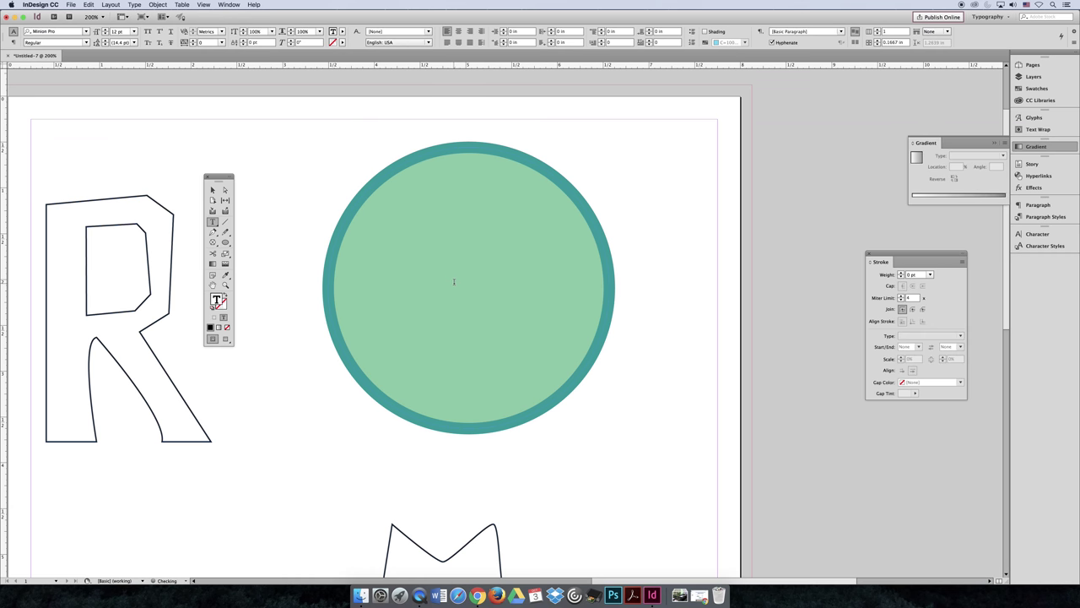
{"action": "type", "text": "YAY!"}
{"action": "key", "text": "super+q"}
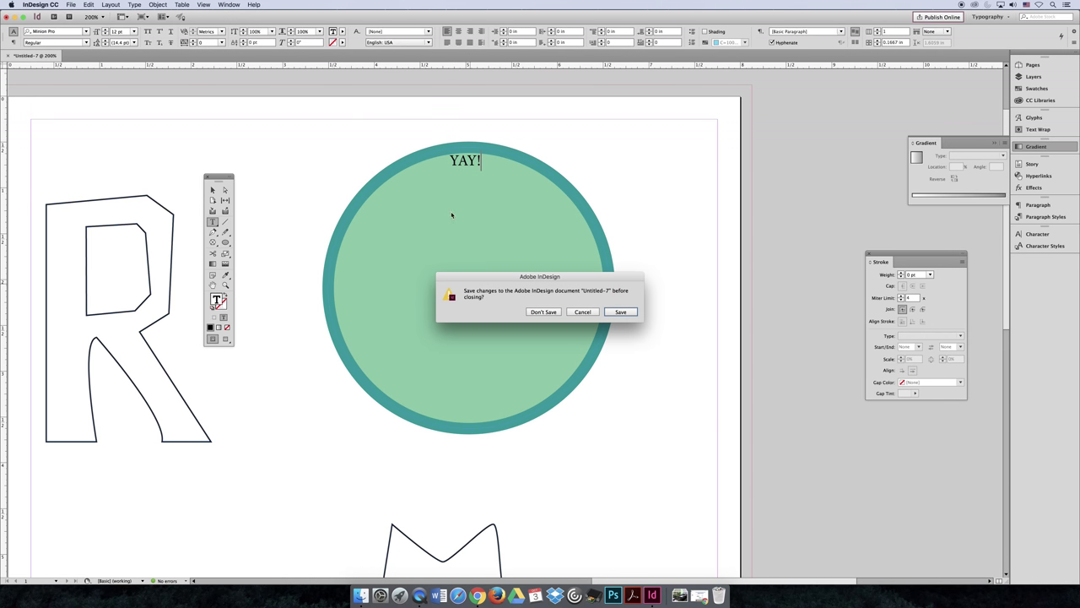
{"action": "left_click", "coordinate": [582, 312]}
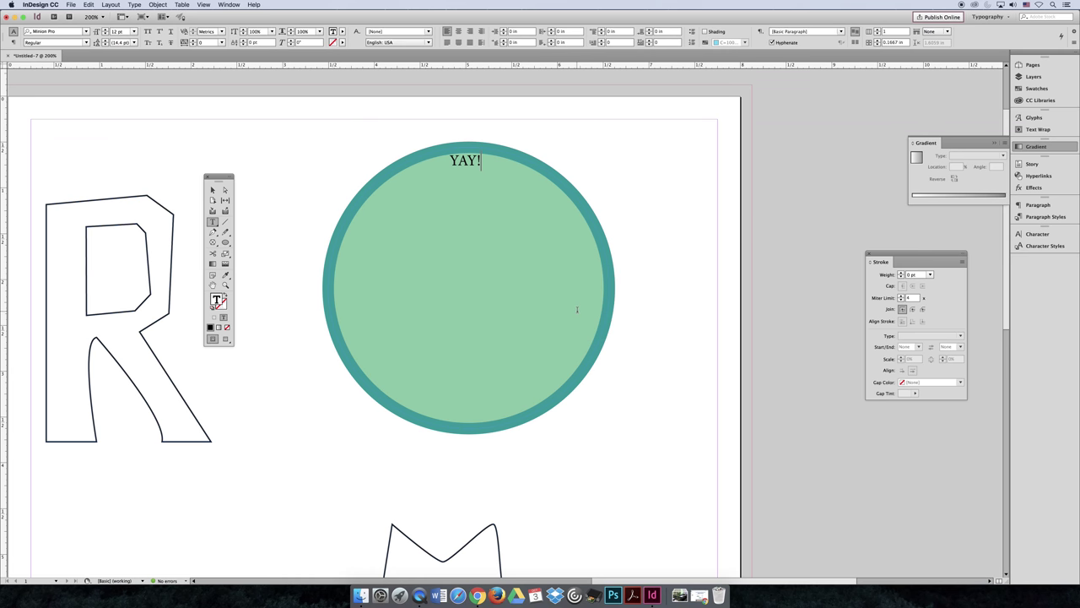
- Set the font of all the text in the circle to Brush Script Std
{"action": "key", "text": "super+a"}
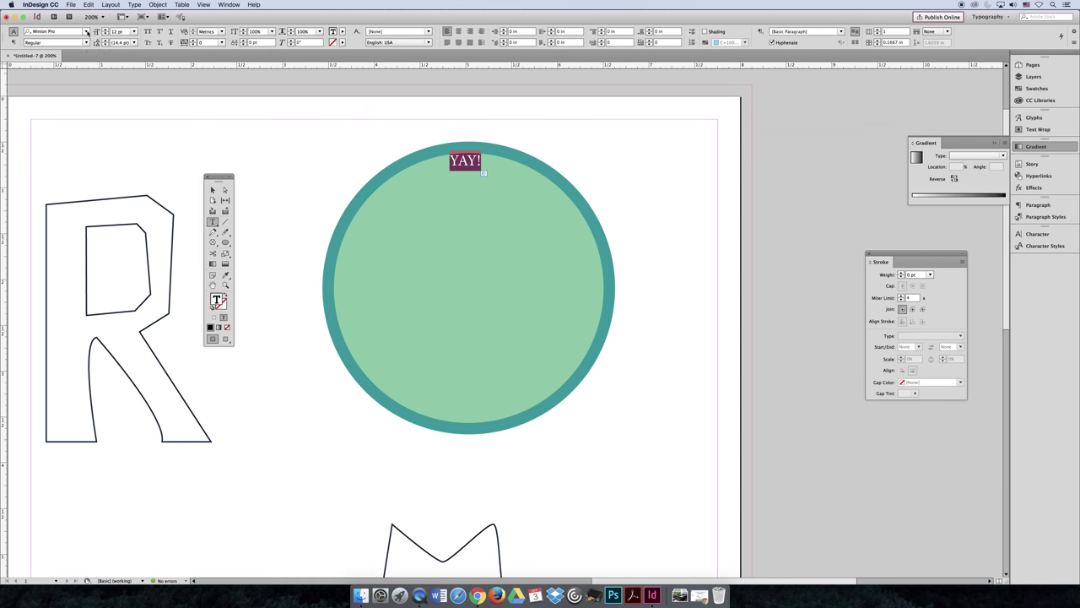
{"action": "left_click", "coordinate": [86, 31]}
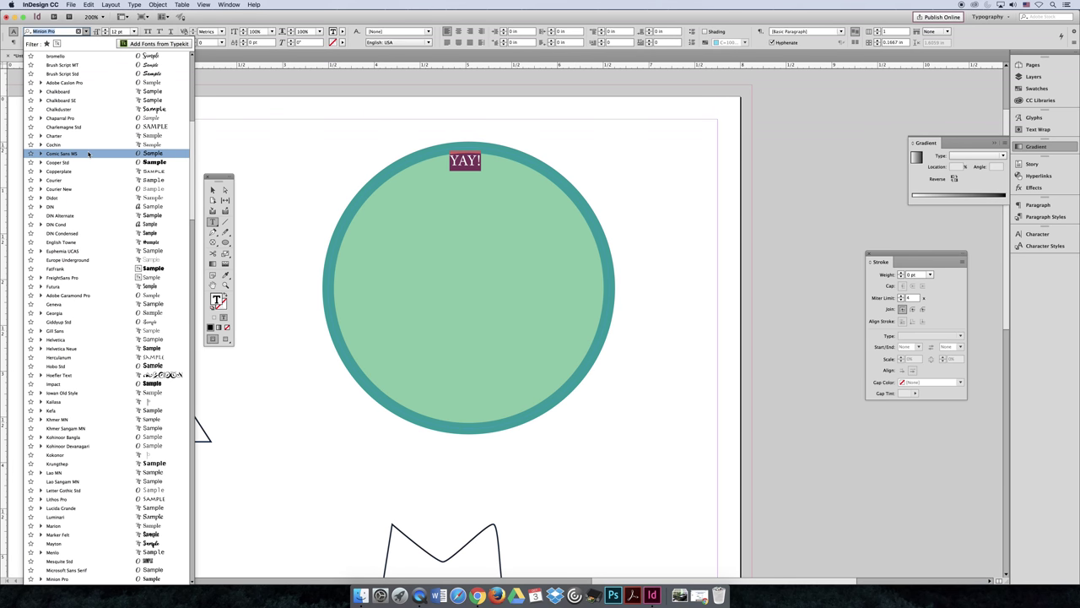
{"action": "left_click", "coordinate": [84, 75]}
- Rewrite the circle's text as "Yay!" with only the first letter capitalized
{"action": "left_click", "coordinate": [481, 163]}
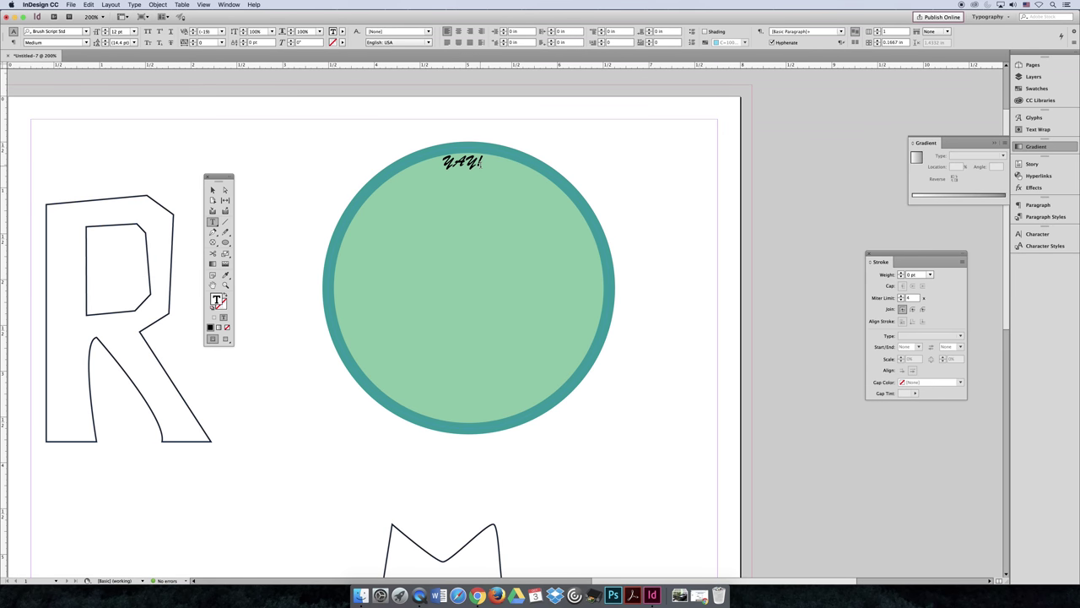
{"action": "key", "text": "BackSpace"}
{"action": "key", "text": "BackSpace"}
{"action": "key", "text": "BackSpace"}
{"action": "type", "text": "ay!"}
- Set the font size of the "Yay!" text to 48 pt and place the cursor before the word
{"action": "left_click_drag", "start_coordinate": [491, 164], "coordinate": [397, 156]}
{"action": "left_click", "coordinate": [123, 31]}
{"action": "type", "text": "48"}
{"action": "key", "text": "Return"}
{"action": "left_click", "coordinate": [422, 194]}
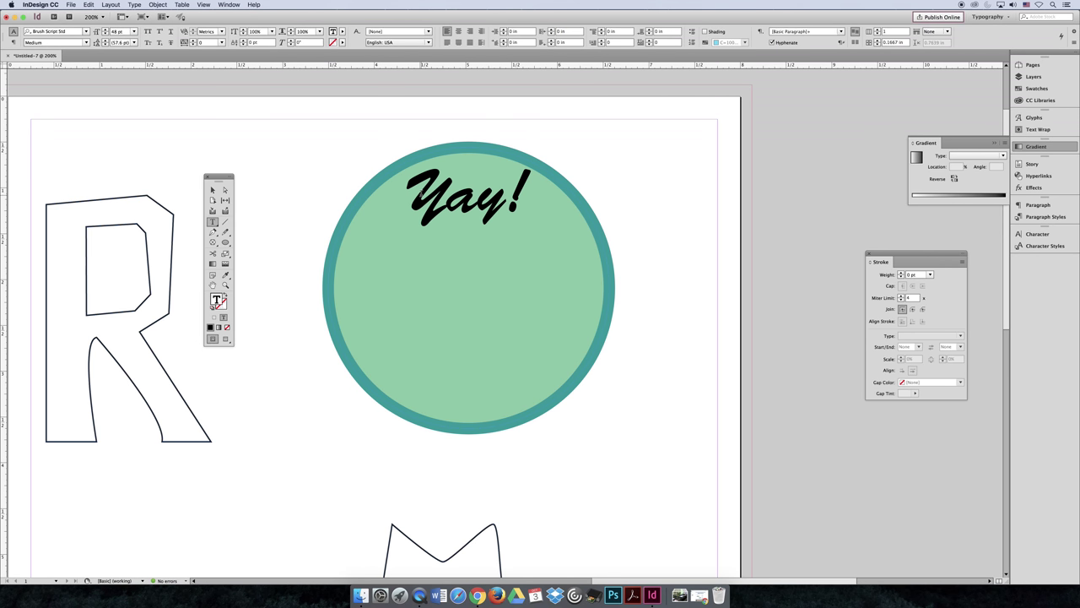
- Push "Yay!" down with one blank line above it and center the word horizontally in the circle
{"action": "key", "text": "Return"}
{"action": "key", "text": "Return"}
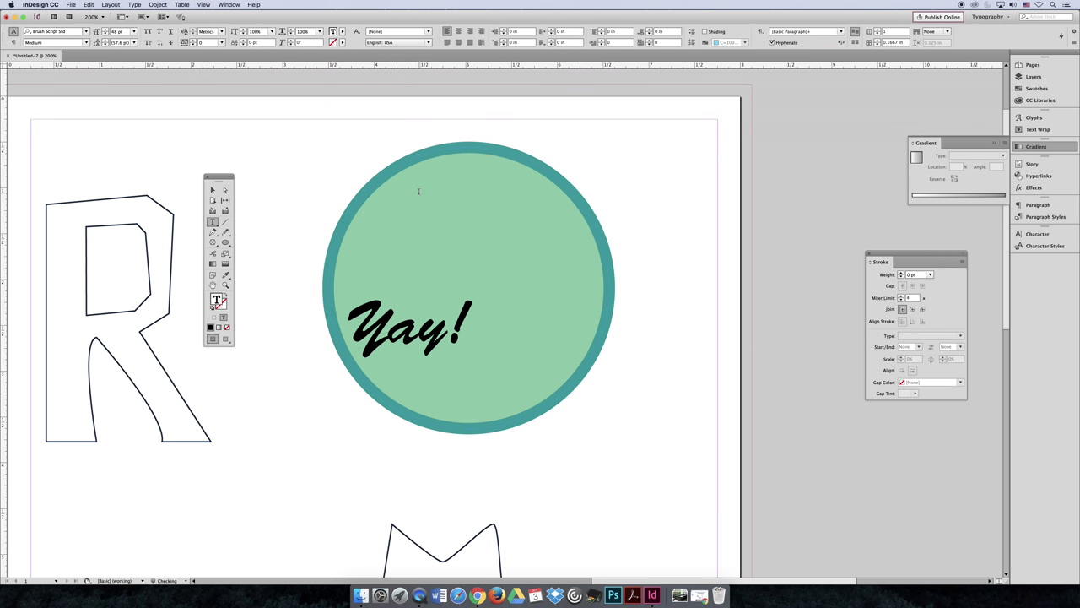
{"action": "key", "text": "BackSpace"}
{"action": "left_click", "coordinate": [459, 32]}
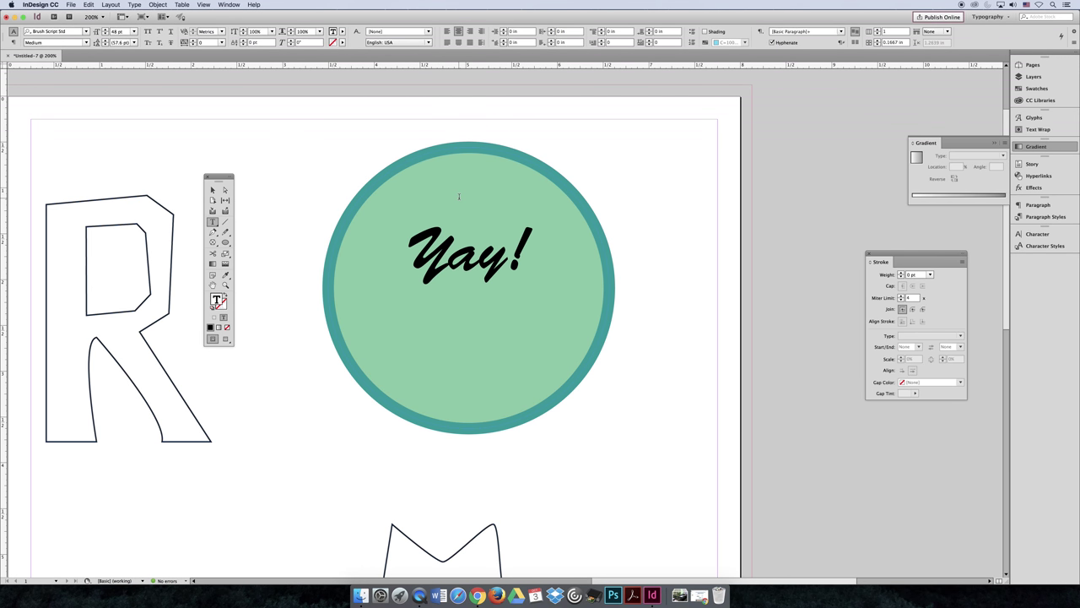
- Set the font size of the blank line above "Yay!" to 60 pt
{"action": "left_click", "coordinate": [105, 29]}
{"action": "left_click", "coordinate": [106, 29]}
{"action": "left_click", "coordinate": [105, 29]}
{"action": "left_click_drag", "start_coordinate": [458, 183], "coordinate": [519, 195]}
{"action": "left_click", "coordinate": [120, 31]}
{"action": "type", "text": "60"}
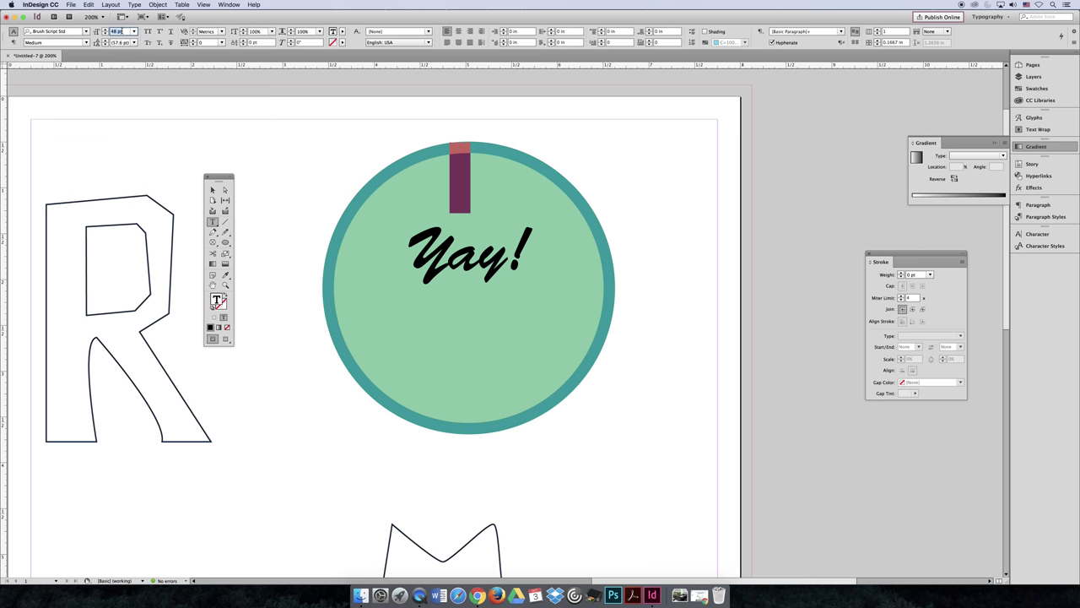
{"action": "key", "text": "Return"}
- Enlarge the blank line above "Yay!" to 100 pt to lower the word toward the circle's middle
{"action": "triple_click", "coordinate": [123, 32]}
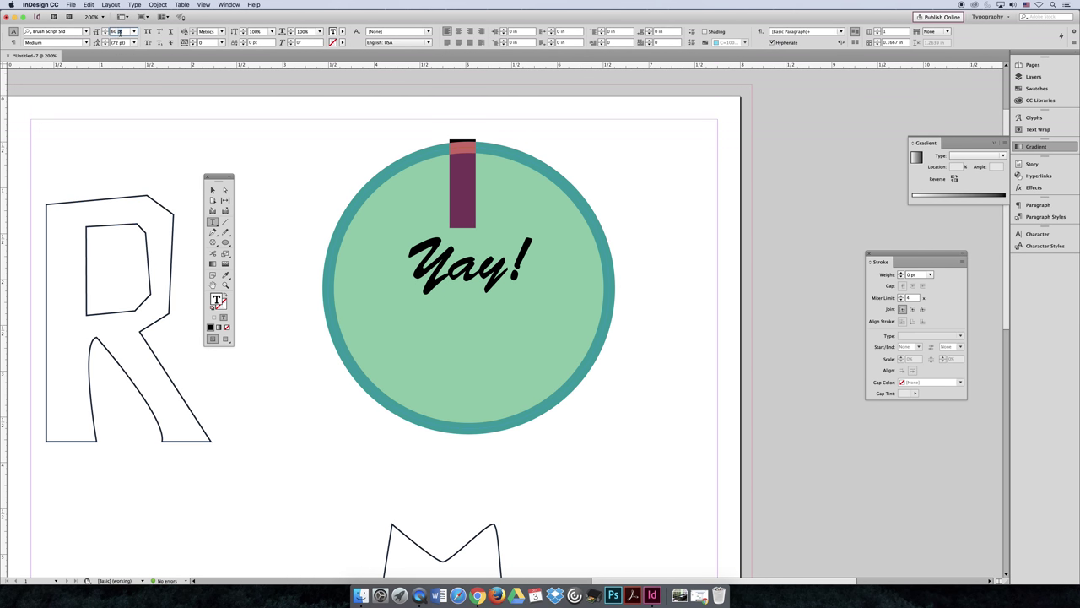
{"action": "type", "text": "7"}
{"action": "type", "text": "00"}
{"action": "key", "text": "Return"}
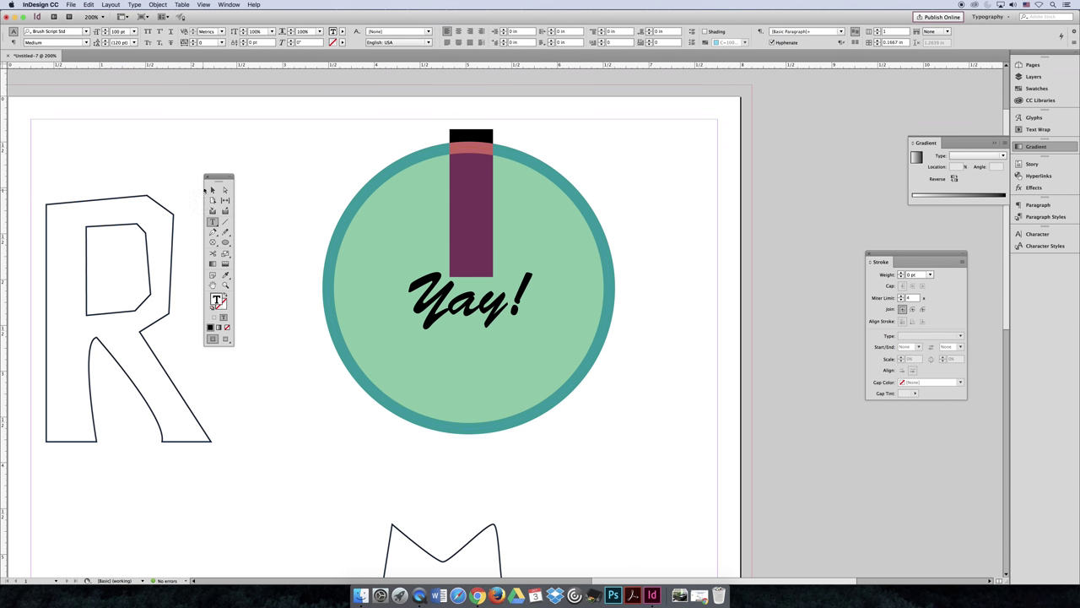
- Select the circle as an object and mirror it horizontally together with its text
{"action": "key", "text": "Escape"}
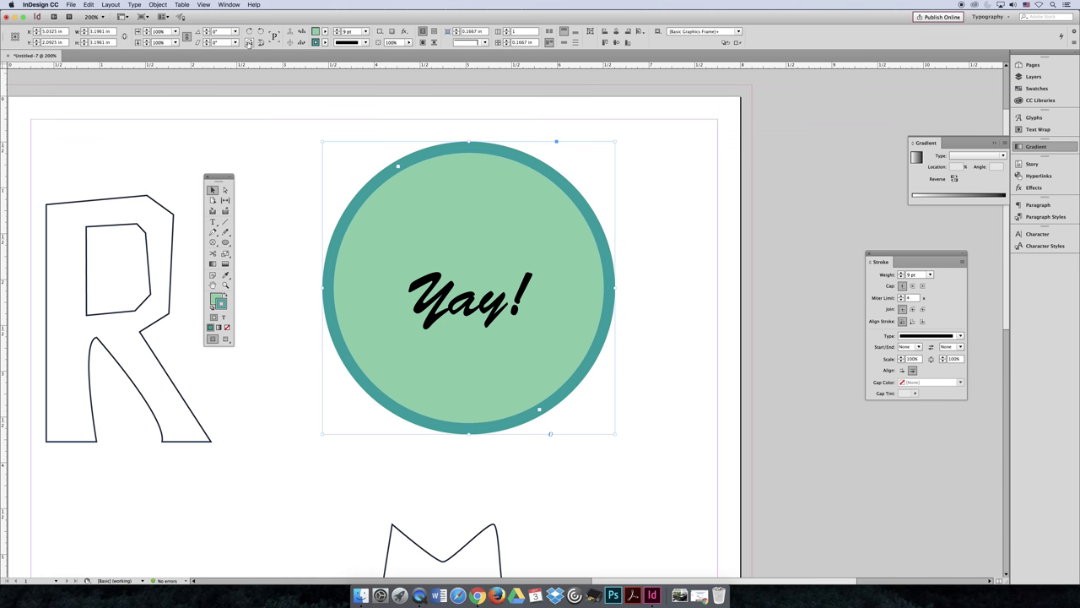
{"action": "left_click", "coordinate": [249, 42]}
{"action": "left_click", "coordinate": [249, 42]}
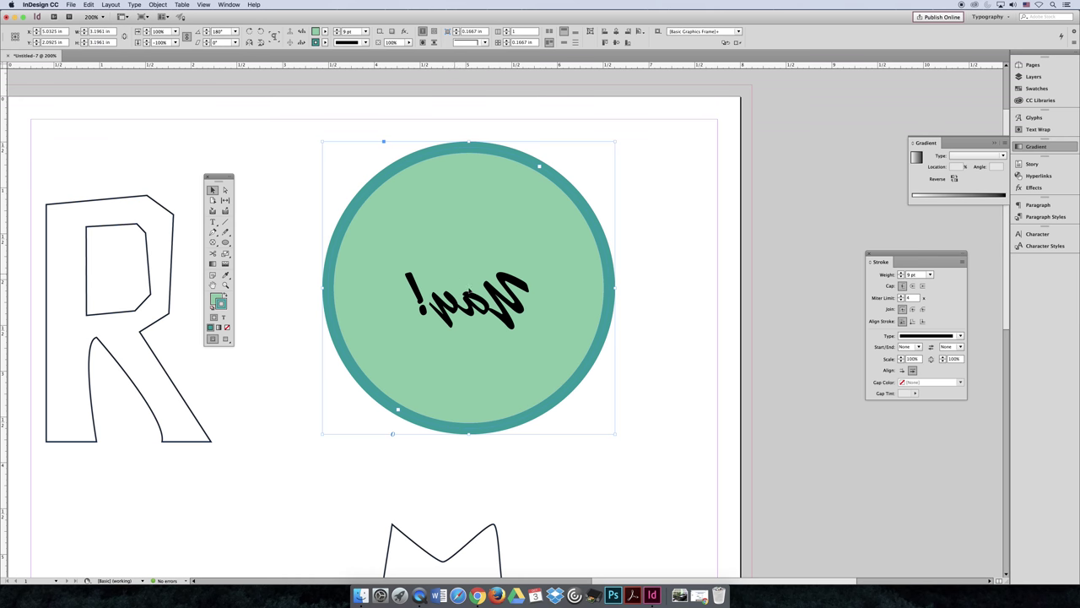
- Replace "Yay" in the mirrored circle with a first name, keeping the exclamation mark, and deselect the circle
{"action": "double_click", "coordinate": [495, 308]}
{"action": "left_click_drag", "start_coordinate": [532, 296], "coordinate": [437, 294]}
{"action": "type", "text": "Jessica!"}
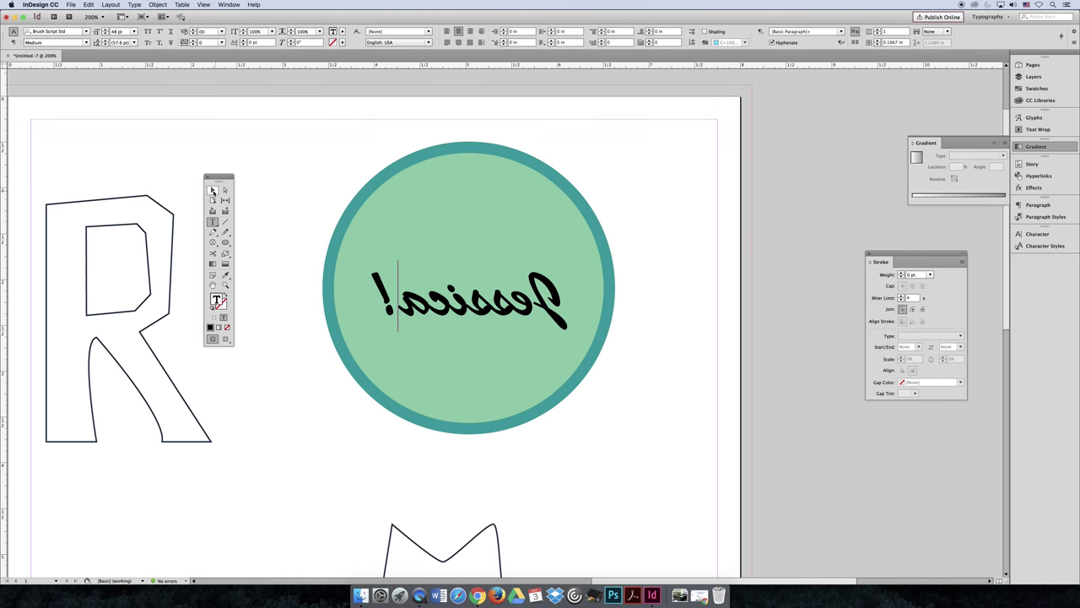
{"action": "left_click", "coordinate": [213, 190]}
{"action": "left_click", "coordinate": [282, 174]}
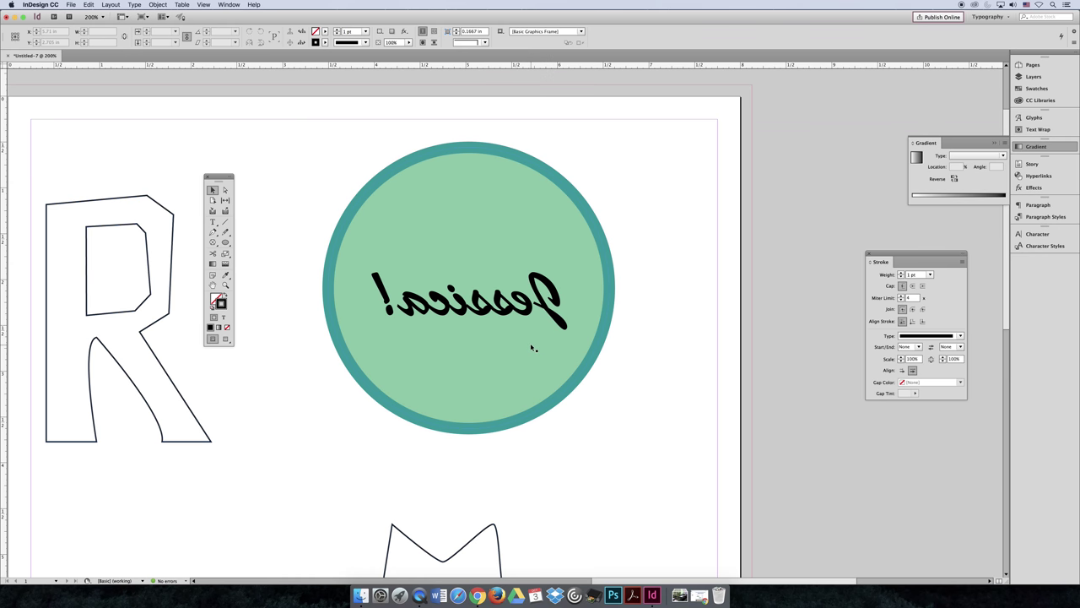
- Undo the circle and all its text edits back to the two filled zigzag paths with arrowheads
{"action": "key", "text": "super+z"}
{"action": "key", "text": "super+z"}
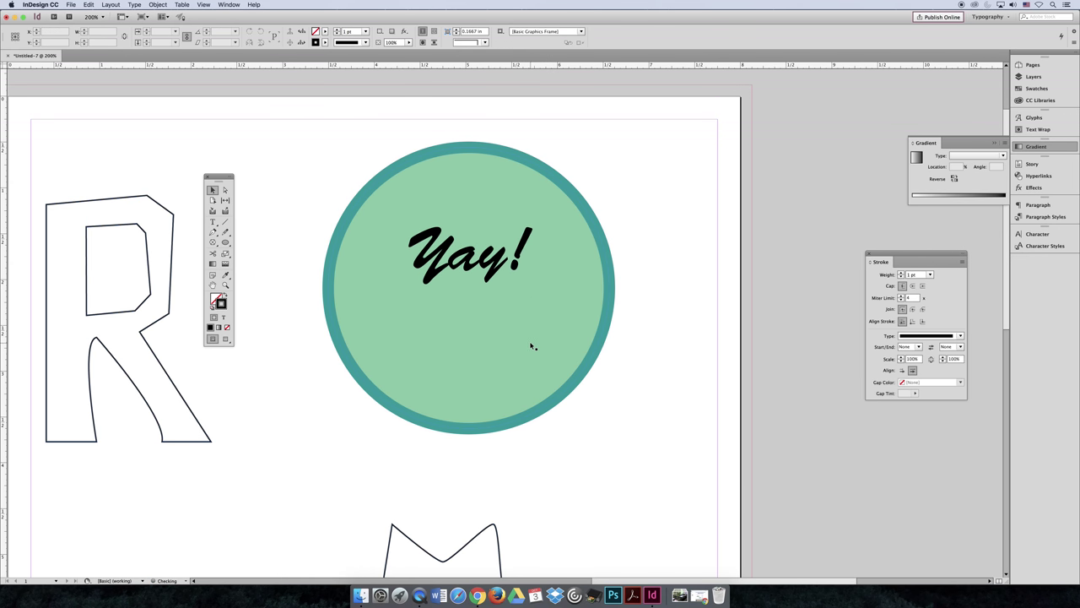
{"action": "key", "text": "super+z"}
{"action": "key", "text": "super+z"}
{"action": "key", "text": "super+z"}
{"action": "key", "text": "super+z"}
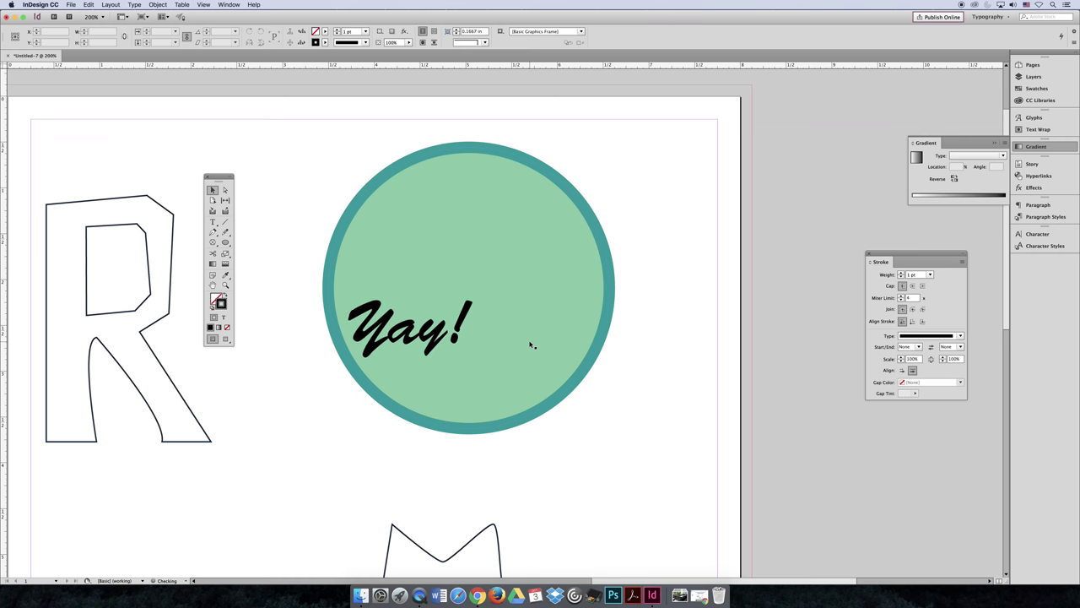
{"action": "key", "text": "super+z"}
{"action": "key", "text": "super+z"}
{"action": "key", "text": "super+z"}
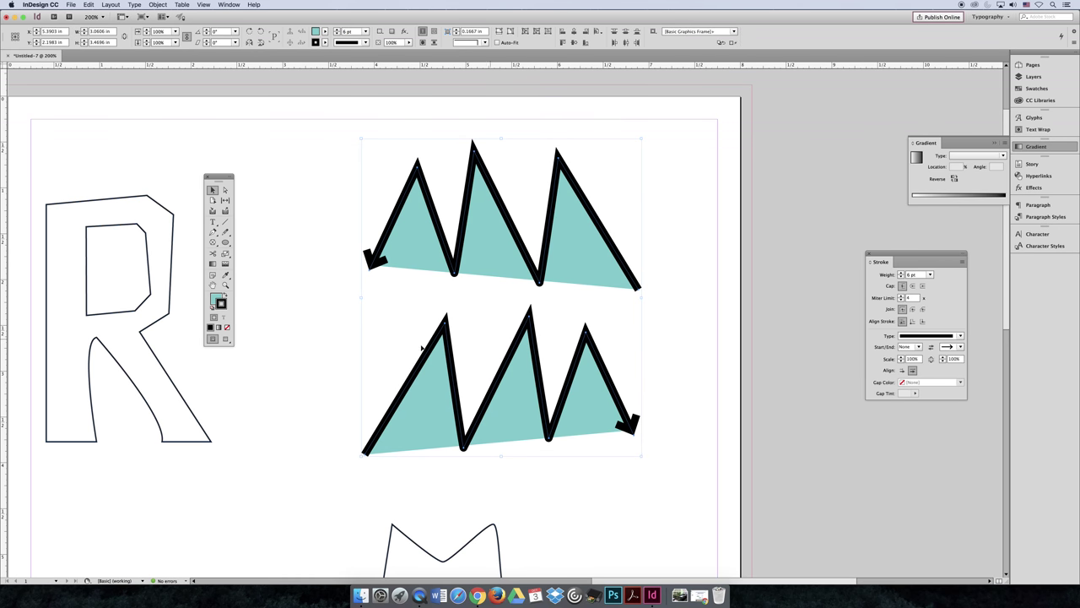
- Fill the lower zigzag shape with a run of digits as 6 pt text, mostly zeros and ones followed by 4 to 8
{"action": "left_click", "coordinate": [320, 351]}
{"action": "left_click", "coordinate": [405, 412]}
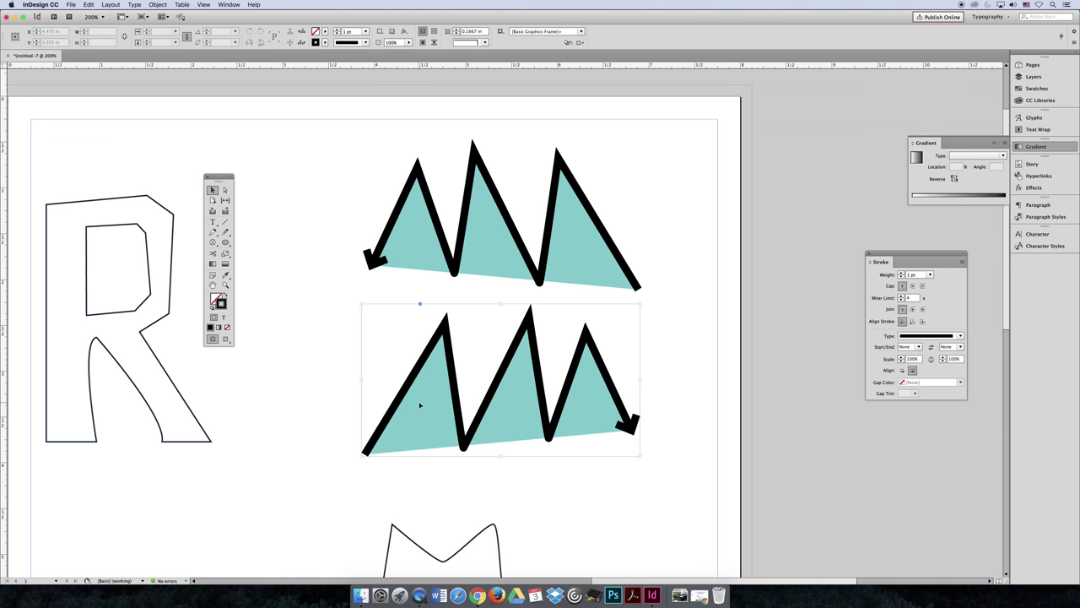
{"action": "left_click", "coordinate": [213, 221]}
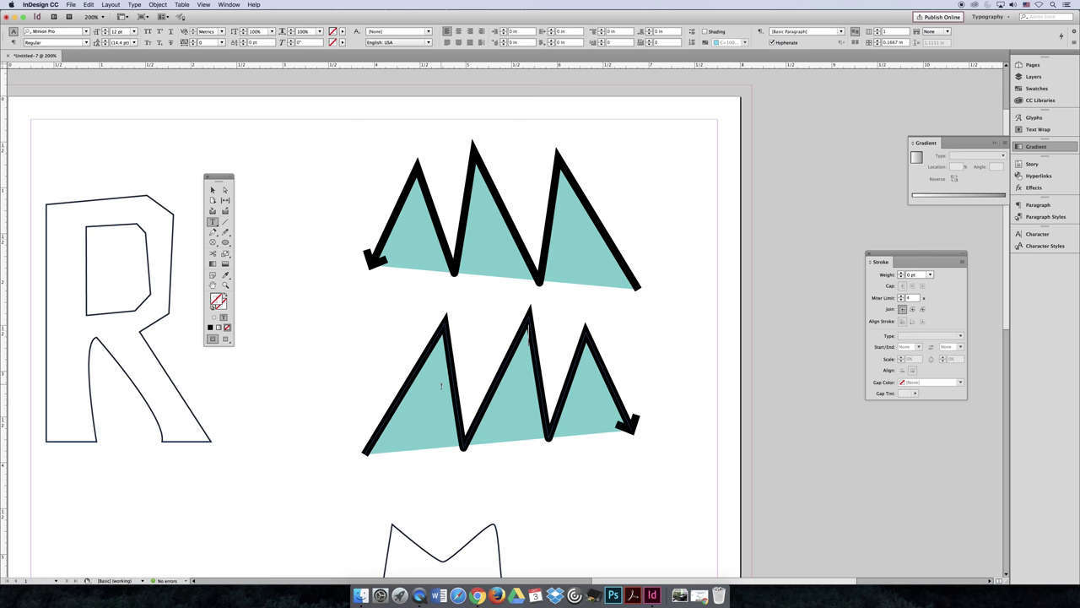
{"action": "left_click", "coordinate": [119, 31]}
{"action": "type", "text": "6"}
{"action": "key", "text": "Return"}
{"action": "type", "text": "10010000000011"}
{"action": "type", "text": "4578"}
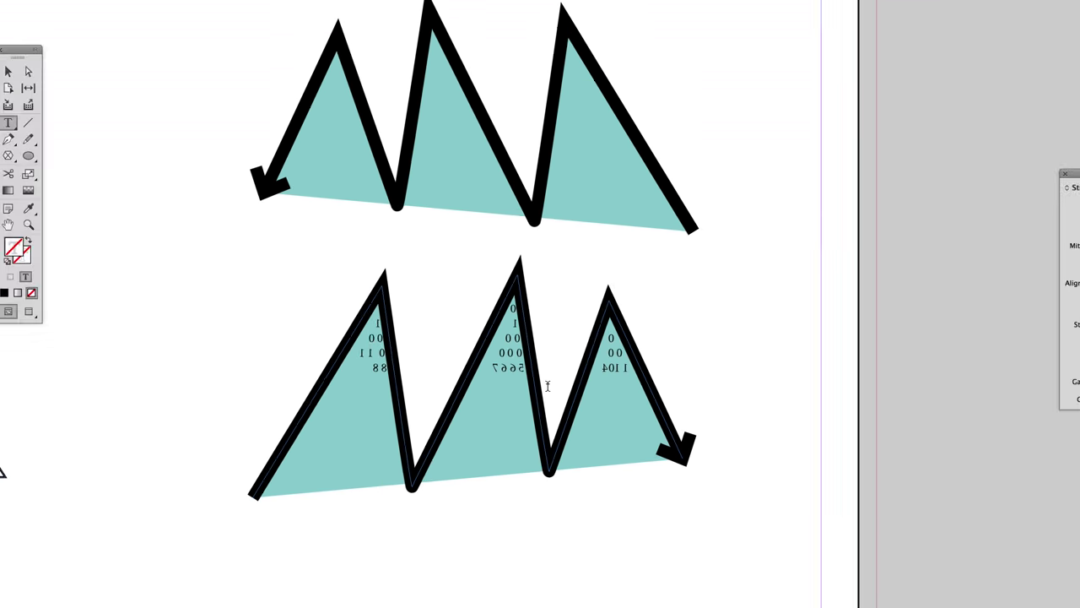
{"action": "key", "text": "Escape"}
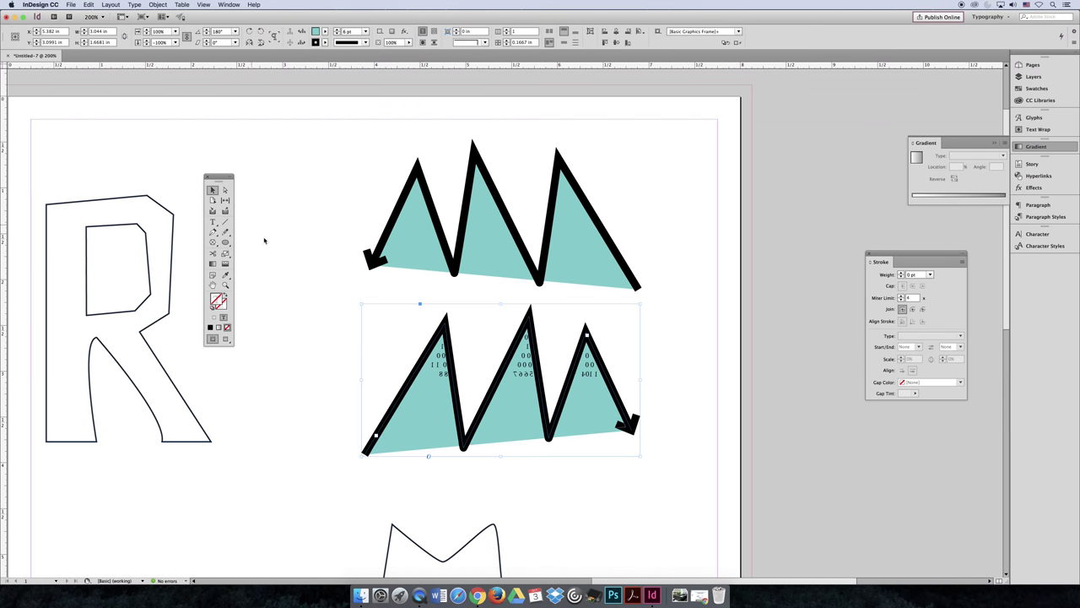